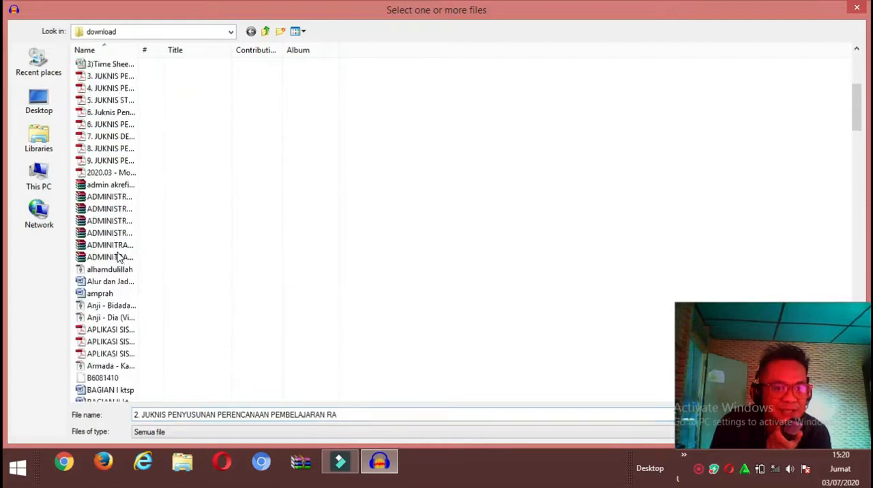
# - Import the "Karaoke Republik Hanya Ingin Kau Tahu (192 kbps)" audio file from the download folder and play its opening seconds
pyautogui.scroll(-13, 117, 257)
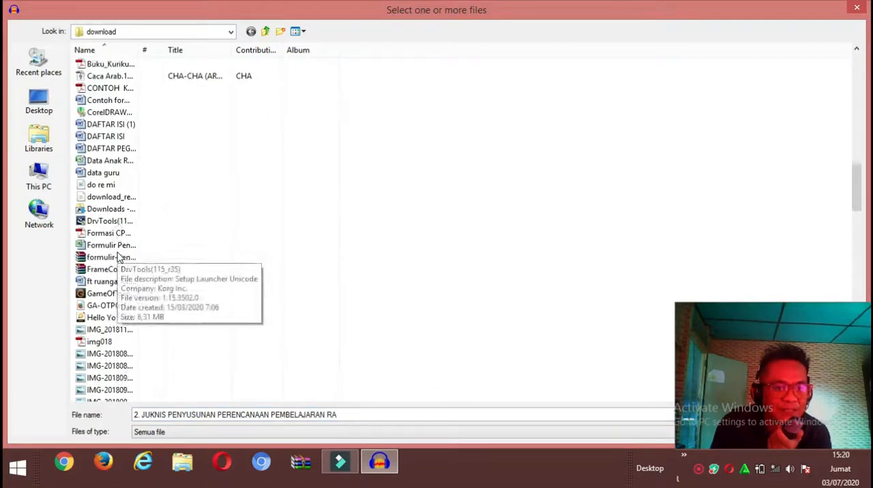
pyautogui.scroll(-5, 117, 256)
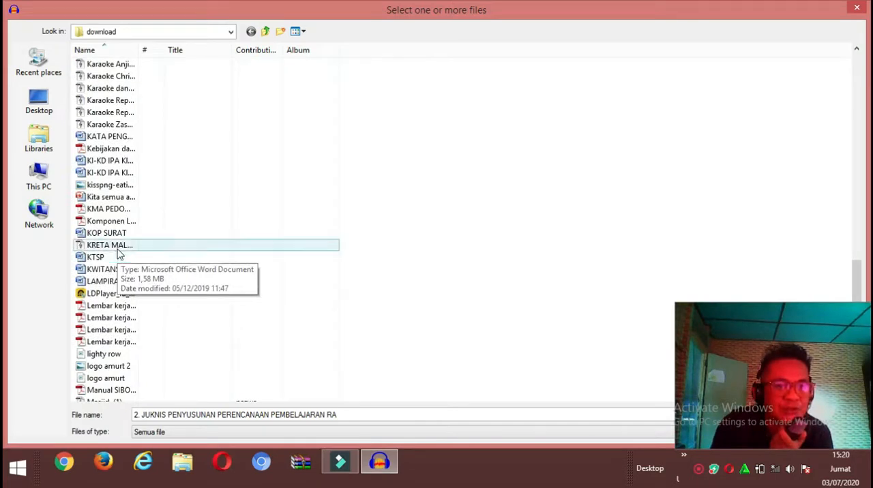
pyautogui.scroll(1, 120, 126)
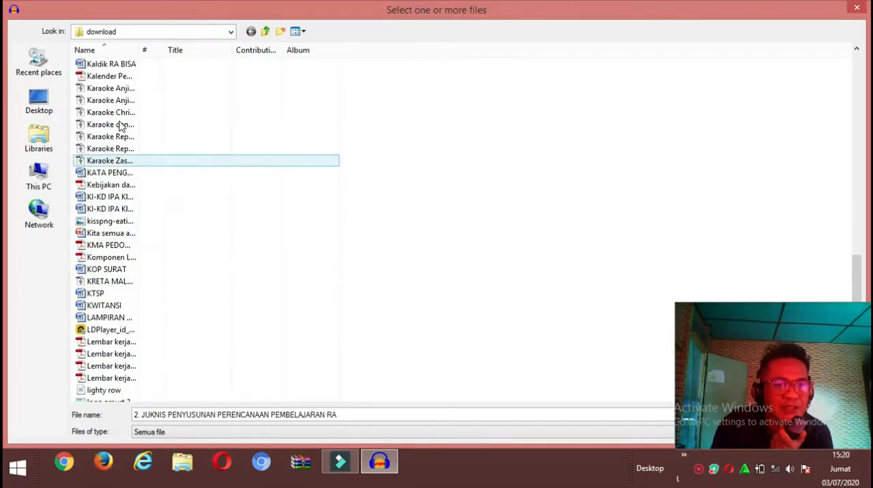
pyautogui.doubleClick(117, 150)
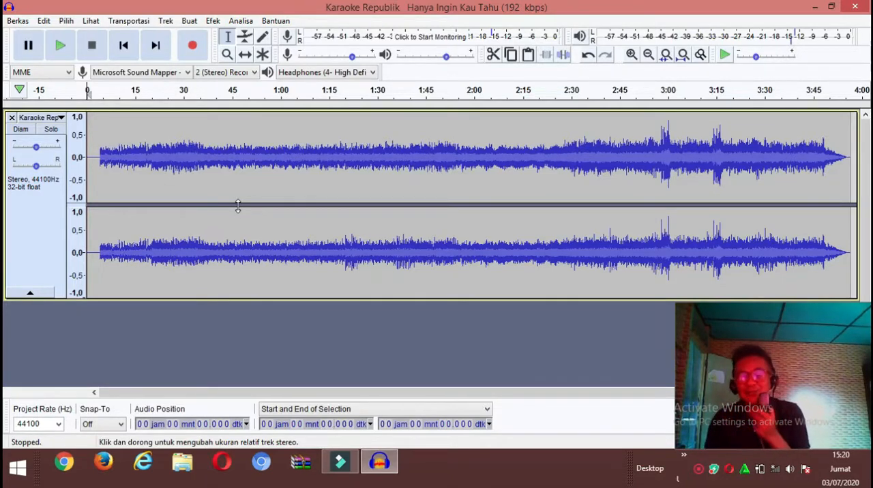
pyautogui.click(60, 47)
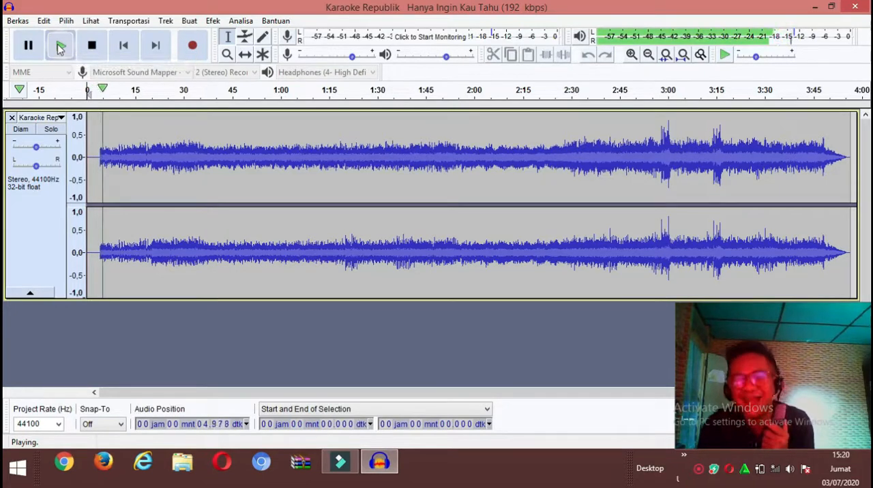
pyautogui.click(93, 48)
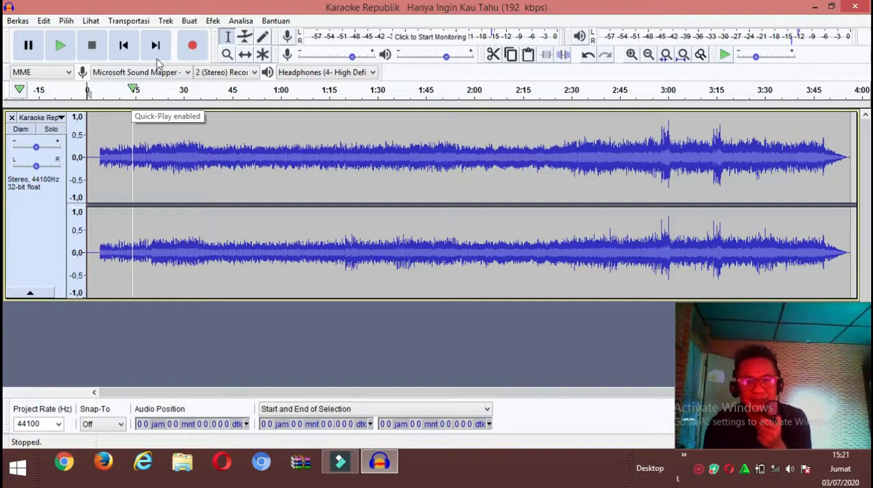
# - Set the playback device to Headphones (4- High Definition) and the recording device to Microsoft Sound Mapper - Input
pyautogui.click(303, 73)
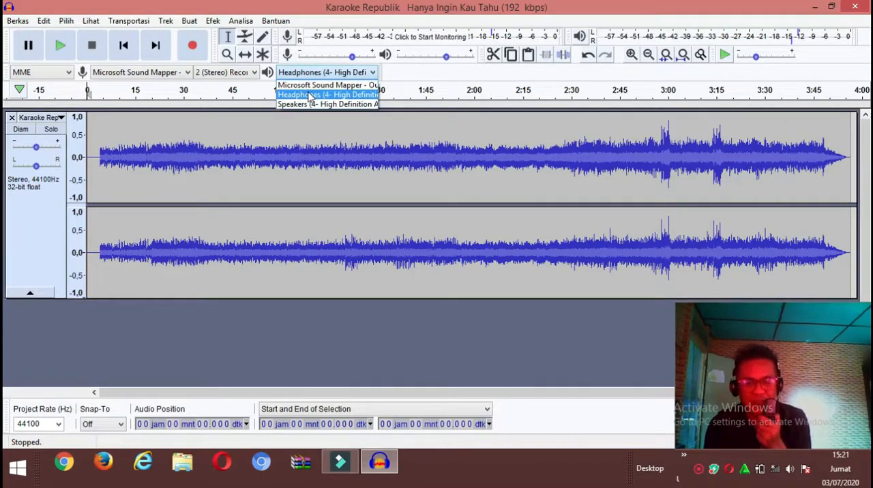
pyautogui.click(309, 96)
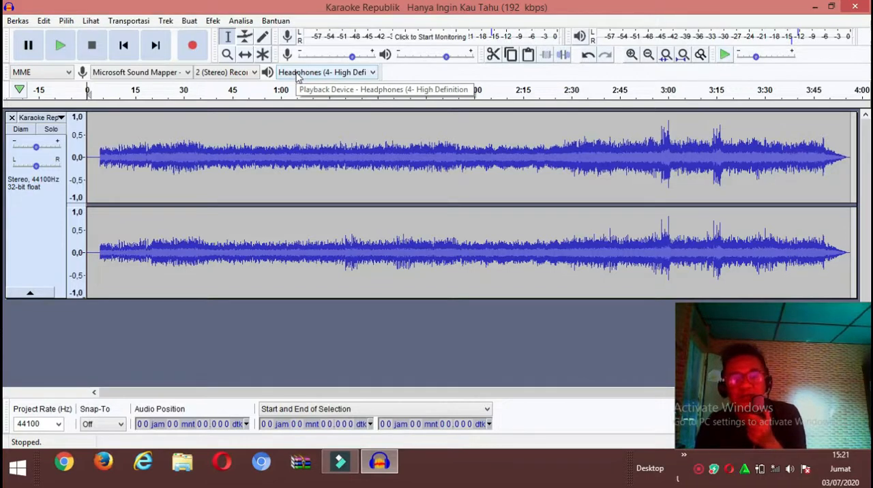
pyautogui.click(297, 74)
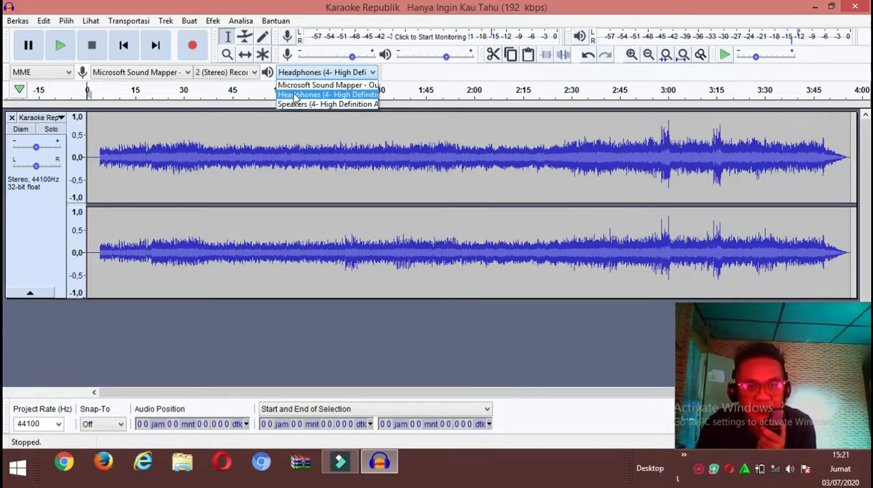
pyautogui.click(294, 95)
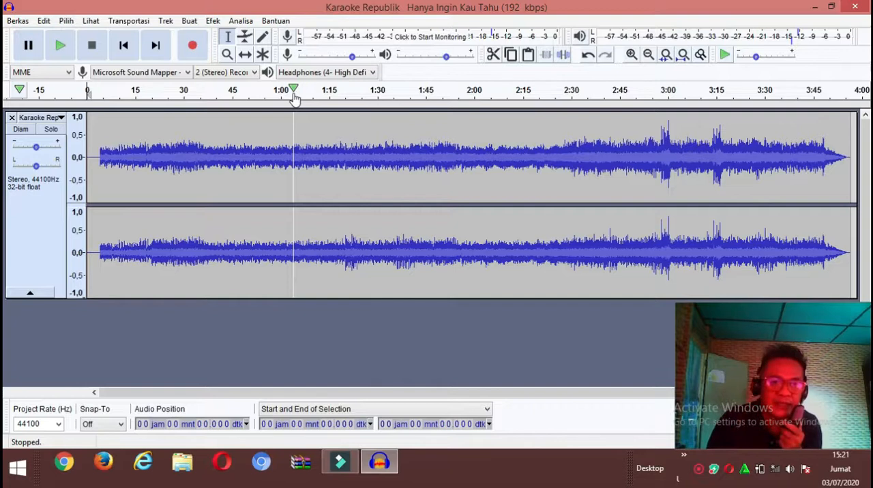
pyautogui.click(114, 72)
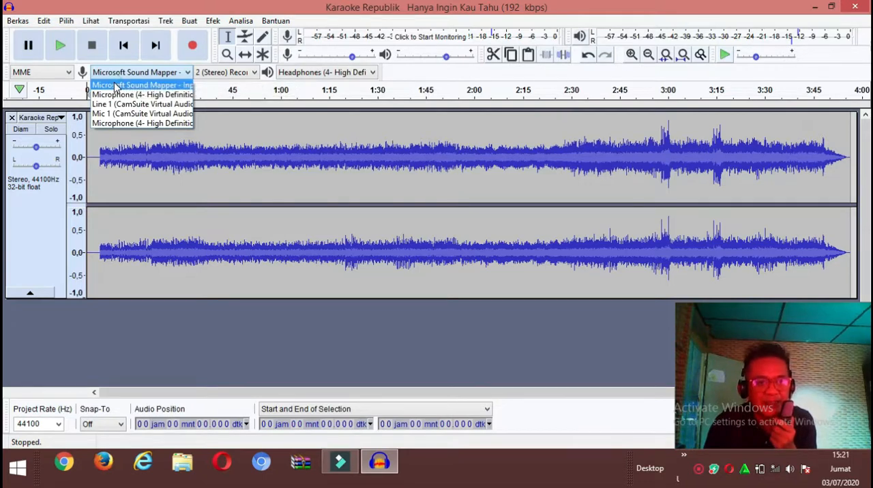
pyautogui.click(115, 85)
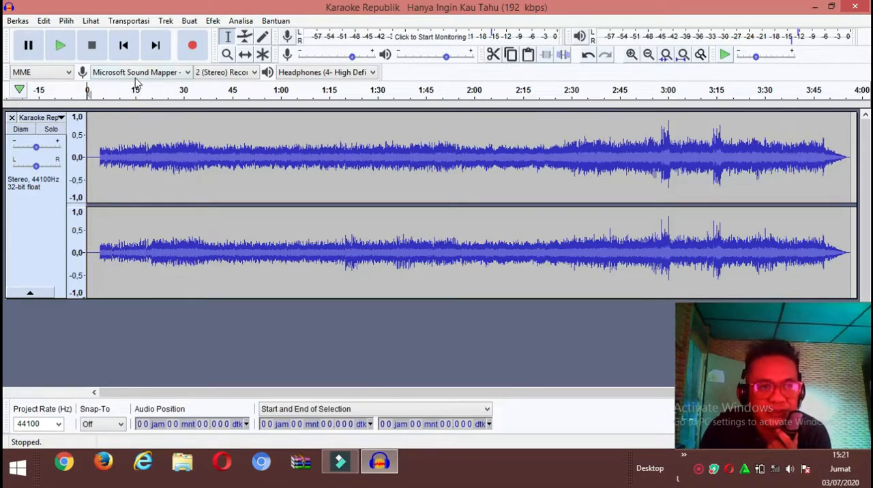
# - Add a new mono track below the karaoke track and select it for recording the vocals
pyautogui.click(163, 26)
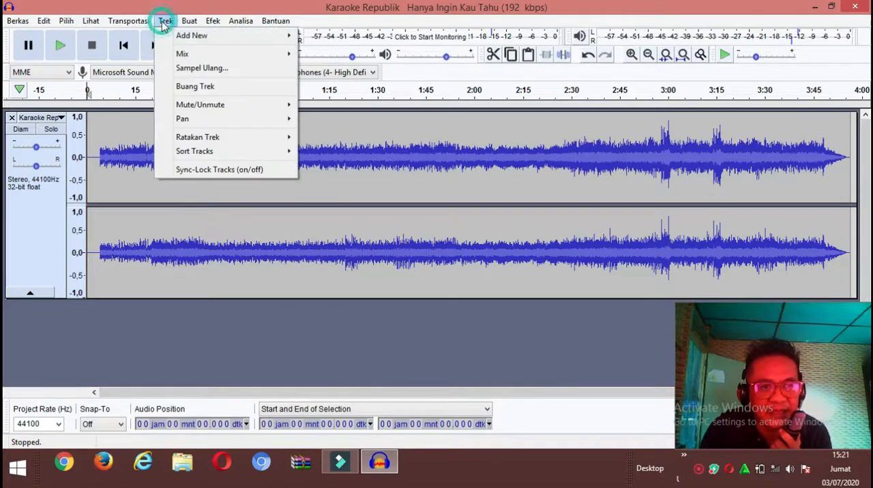
pyautogui.moveTo(195, 36)
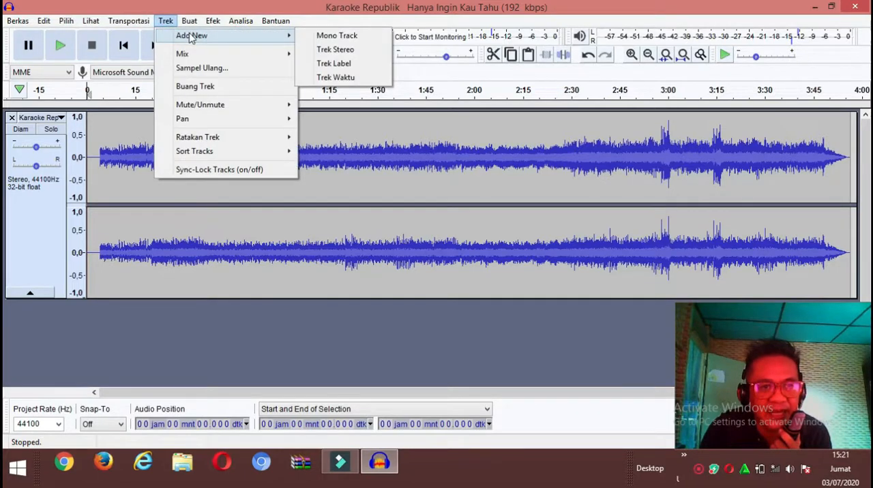
pyautogui.click(330, 39)
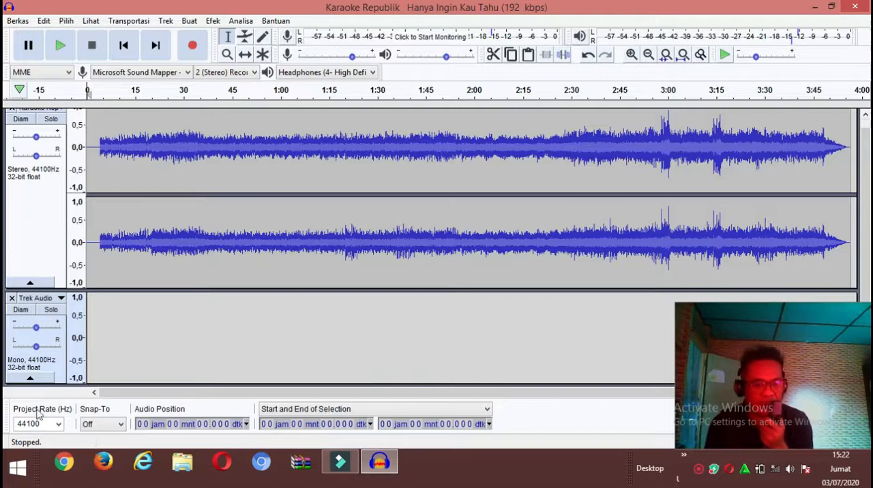
pyautogui.click(59, 372)
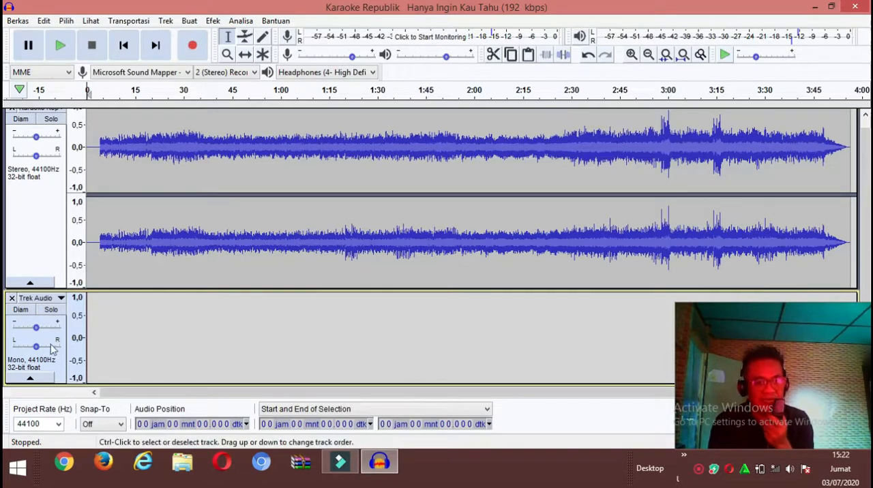
pyautogui.click(43, 236)
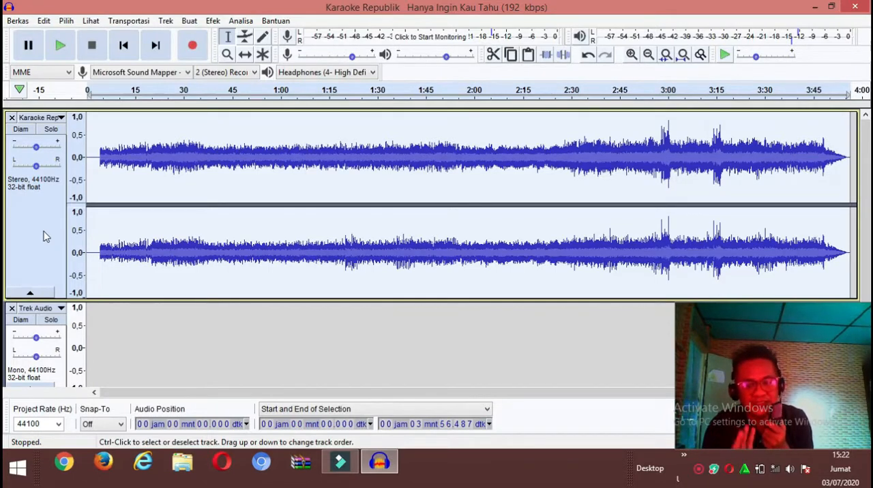
pyautogui.scroll(-1, 44, 238)
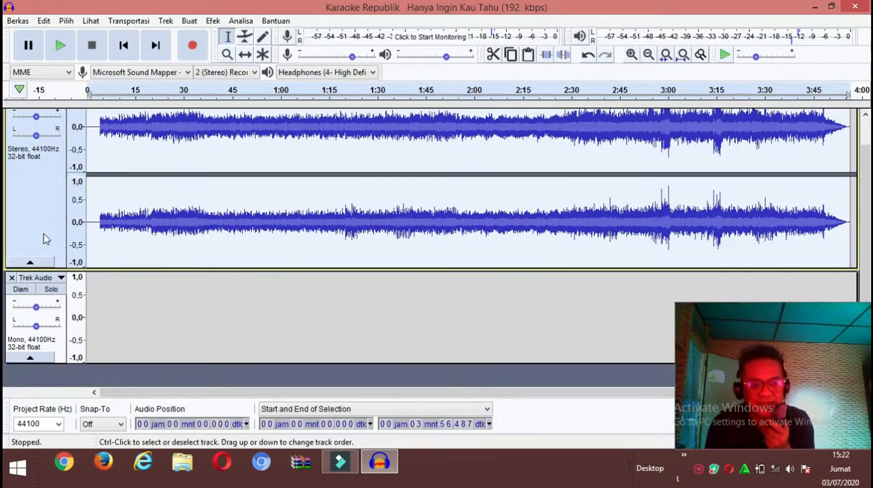
pyautogui.click(60, 355)
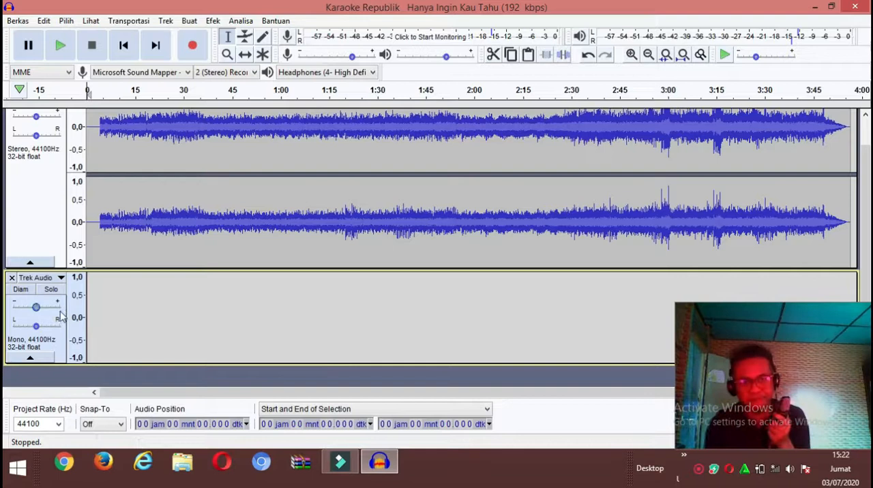
# - Record a few seconds of test vocals on the mono track and undo the take
pyautogui.click(193, 47)
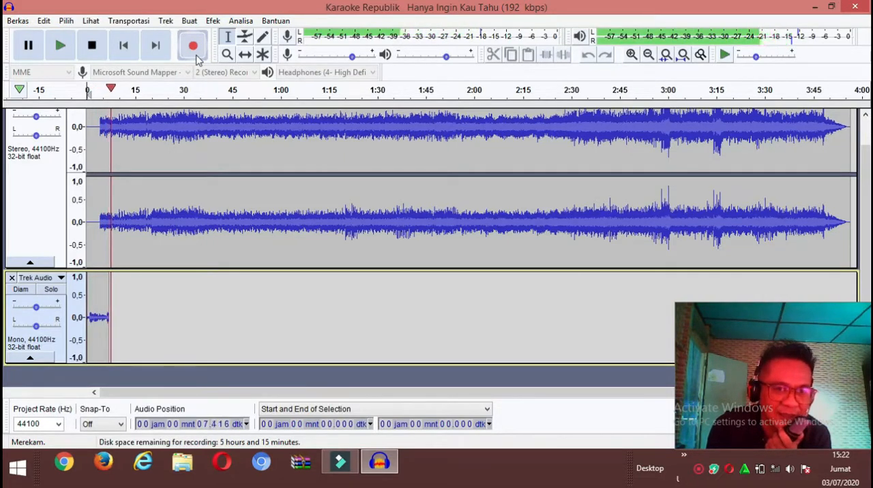
pyautogui.click(91, 45)
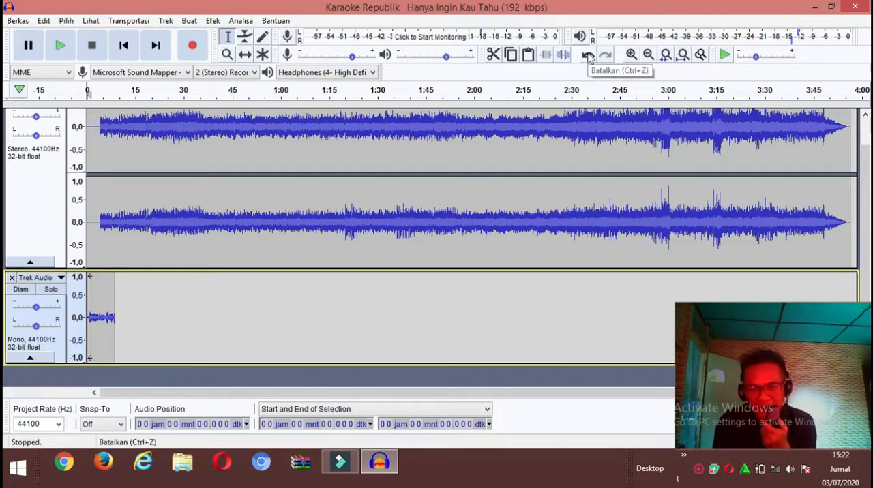
pyautogui.click(588, 56)
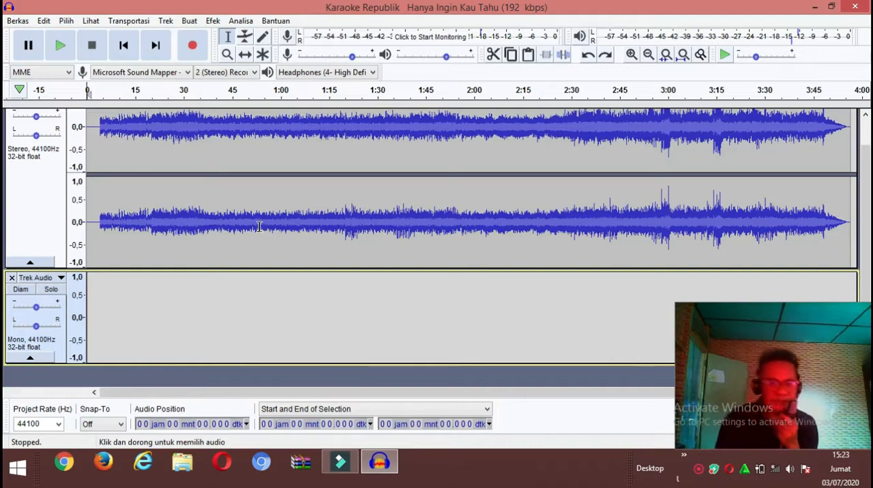
# - Record a vocal take about 61 seconds long on the mono track along with the karaoke music
pyautogui.click(193, 45)
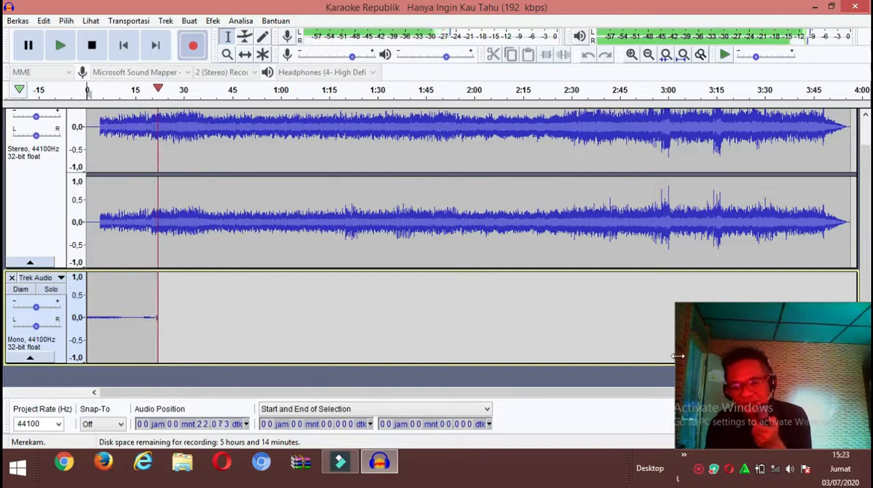
pyautogui.moveTo(580, 350); pyautogui.dragTo(578, 350)
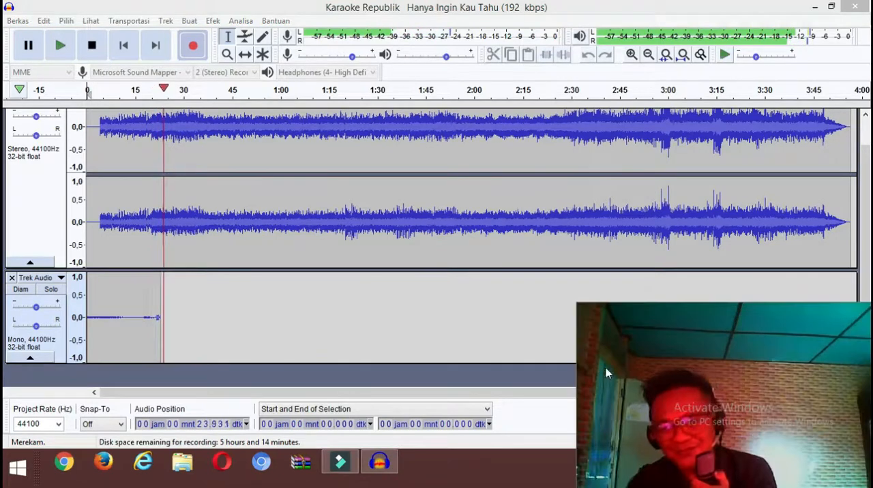
pyautogui.moveTo(660, 380); pyautogui.dragTo(605, 296)
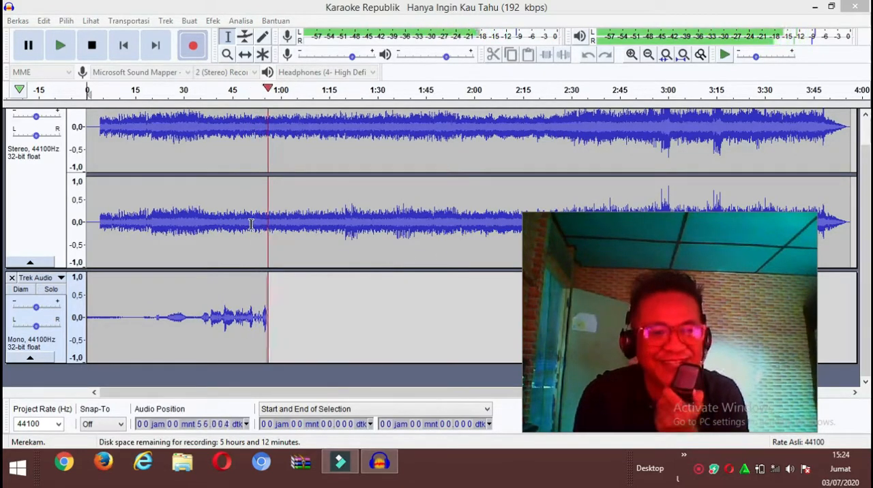
pyautogui.click(96, 54)
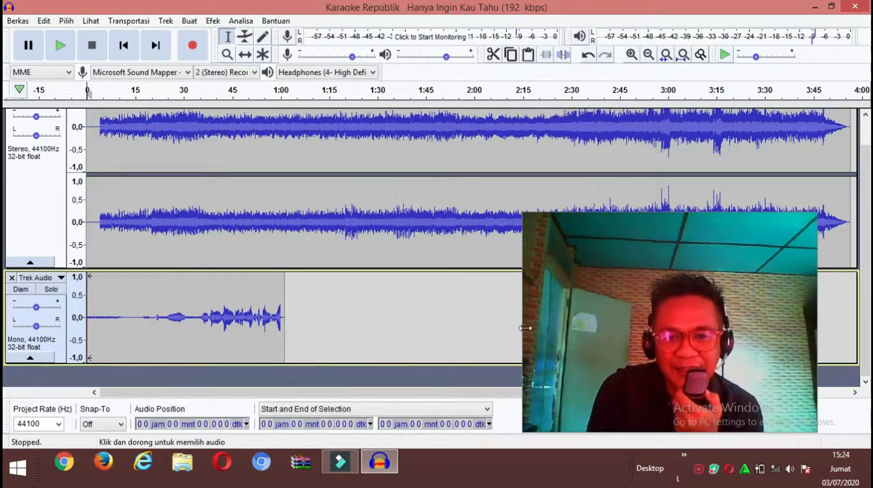
pyautogui.moveTo(522, 326); pyautogui.dragTo(632, 339)
pyautogui.moveTo(715, 303); pyautogui.dragTo(730, 359)
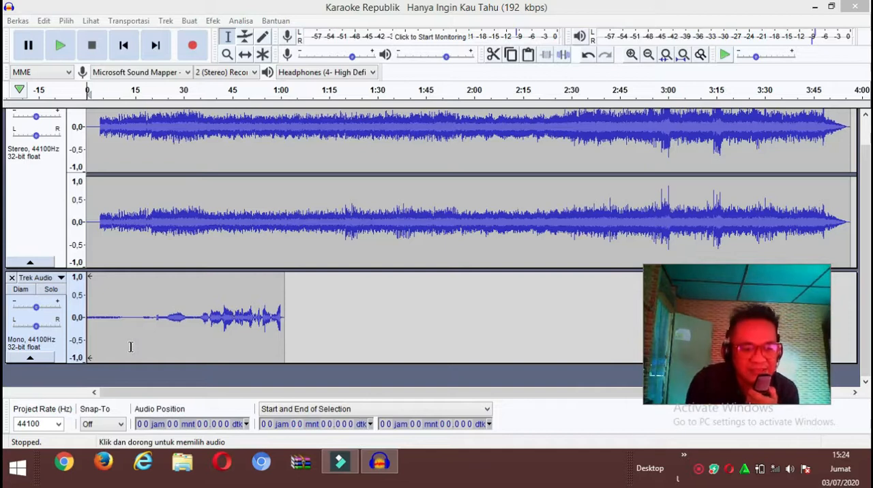
# - Select the whole vocal track and amplify it by 9.659 dB to a new peak amplitude of 0.0 dB without clipping
pyautogui.click(57, 350)
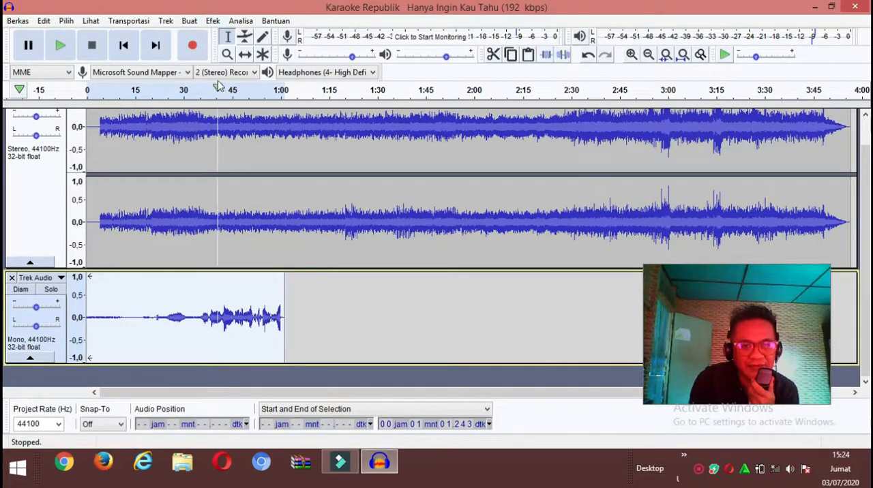
pyautogui.click(214, 21)
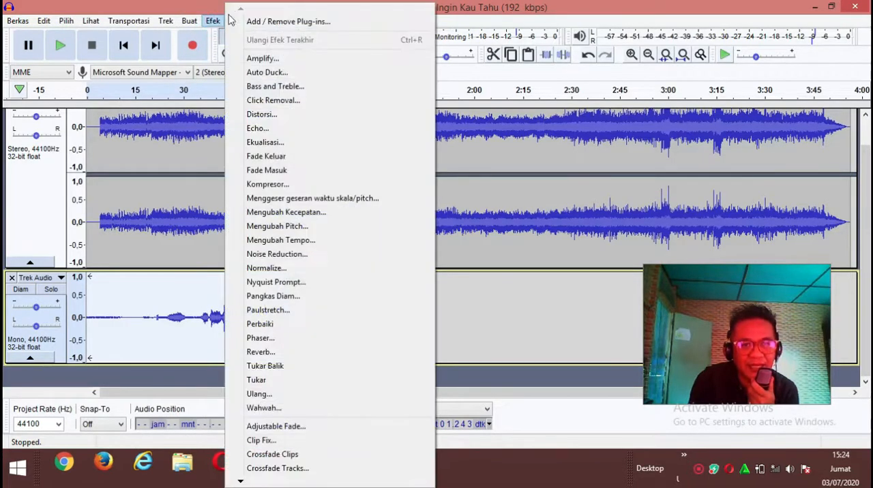
pyautogui.click(273, 59)
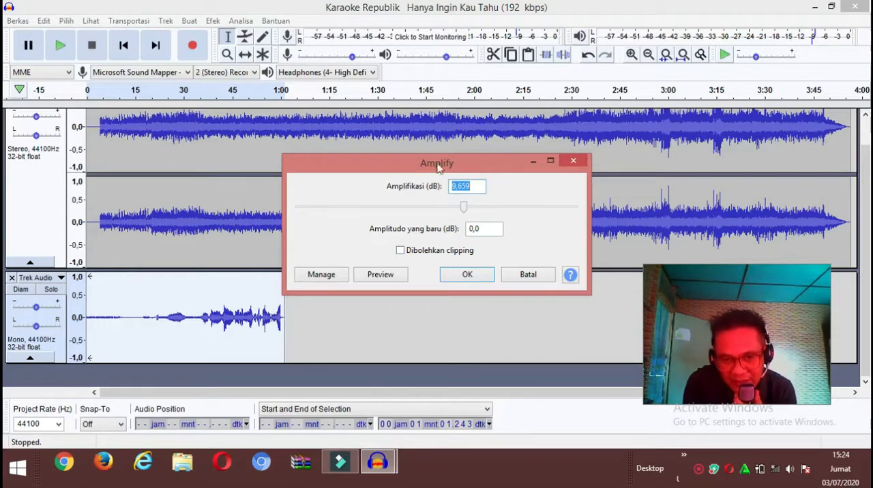
pyautogui.click(468, 275)
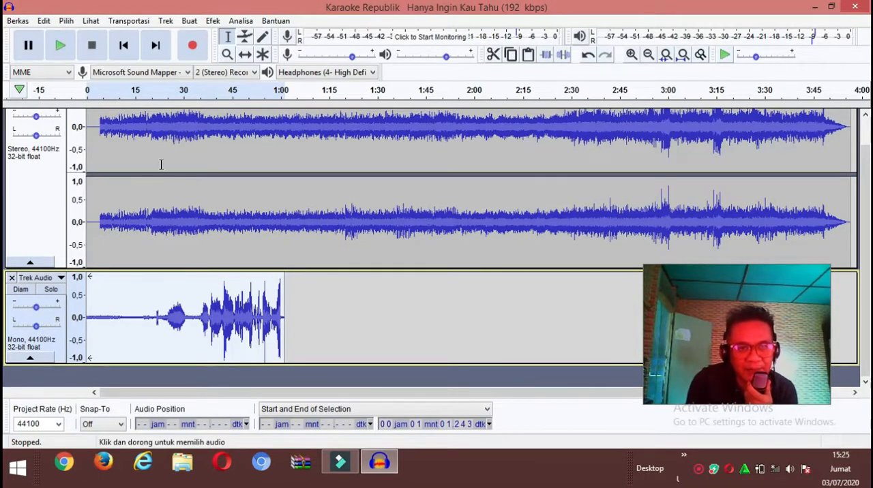
# - Apply Reverb to the vocals: room size 22%, pre-delay 18 ms, reverberance 62%, damping 63%, tone low 59%, tone high 53%, wet gain -2, dry gain -1
pyautogui.click(212, 22)
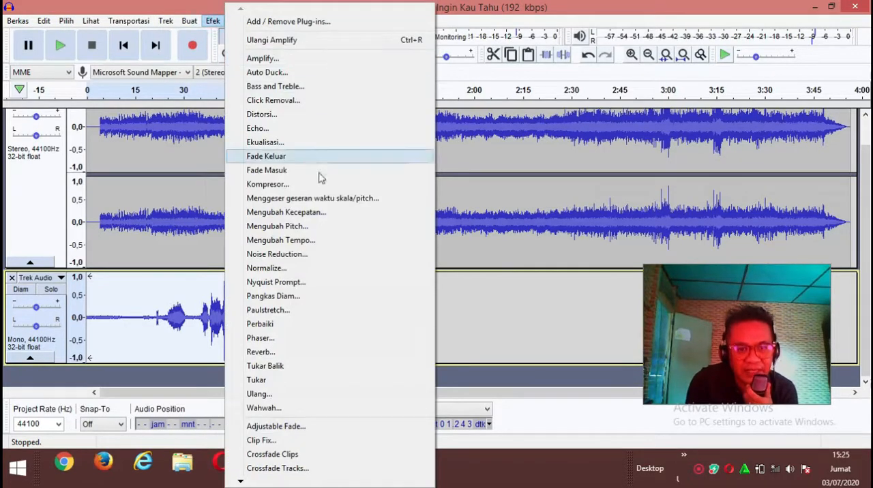
pyautogui.click(289, 352)
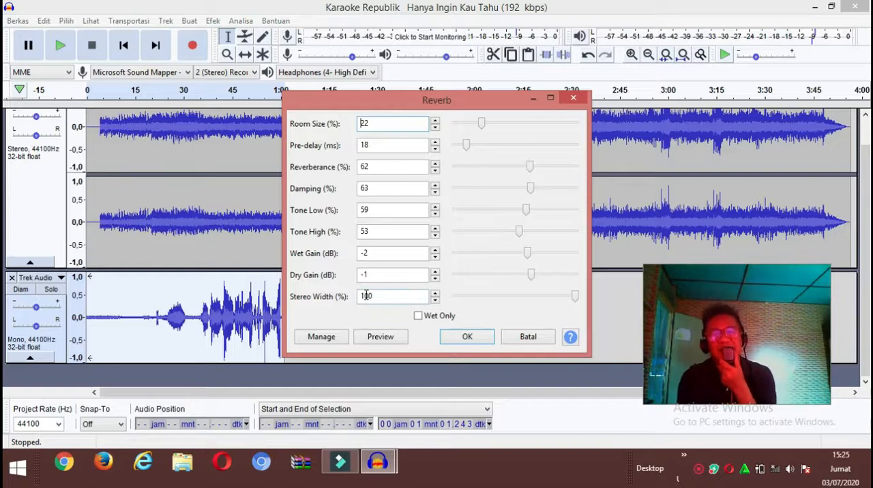
pyautogui.click(467, 337)
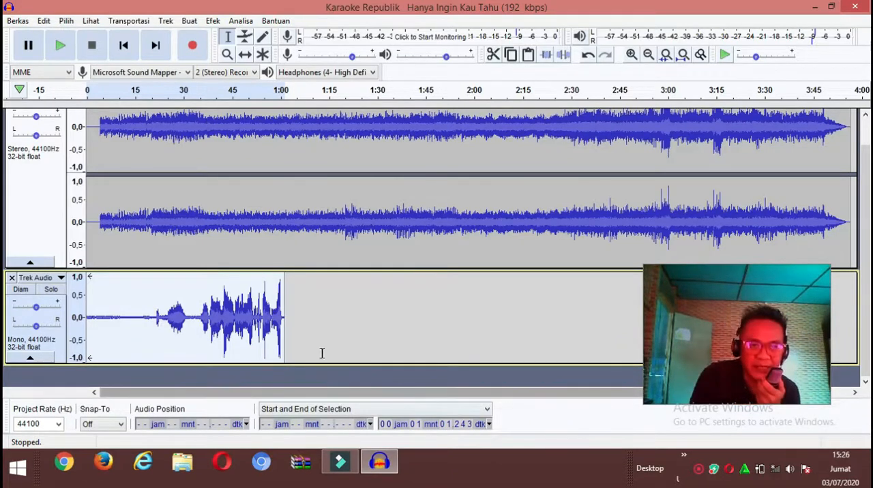
# - Apply a Limiter to the vocals: Hard Limit type, 5 dB input gain, limit to -4 dB, 10 ms hold, no make-up gain
pyautogui.click(210, 21)
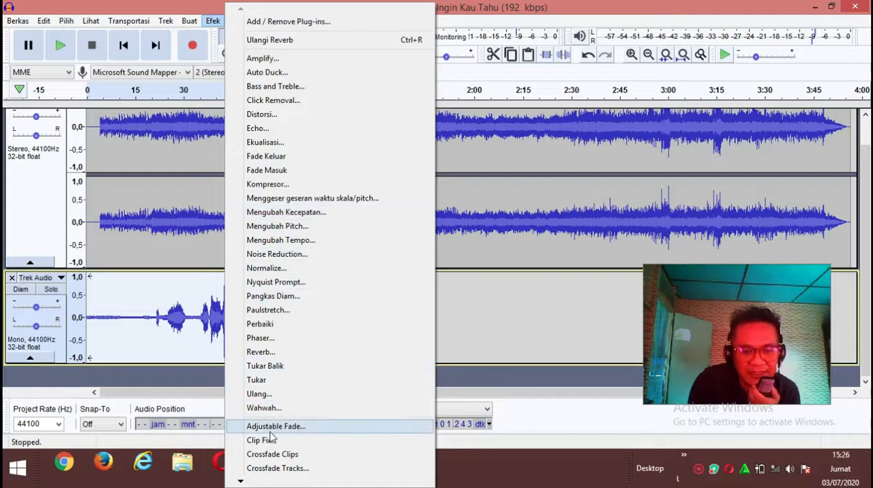
pyautogui.moveTo(239, 481)
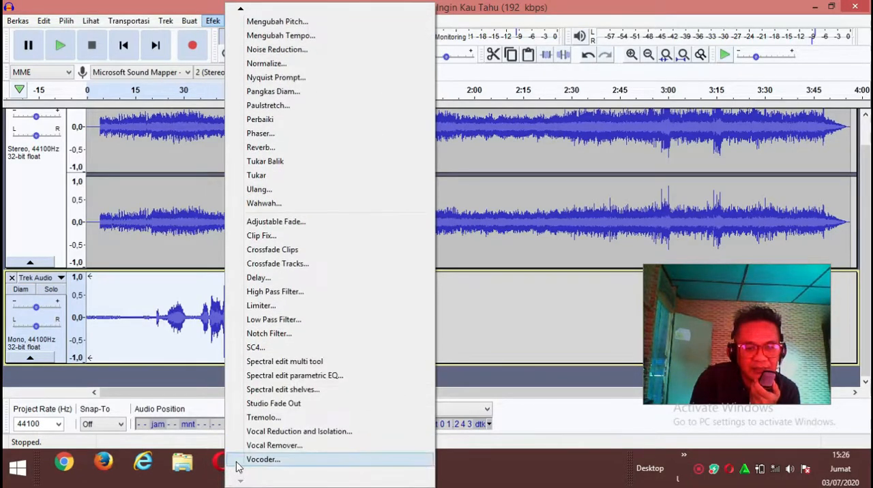
pyautogui.click(262, 306)
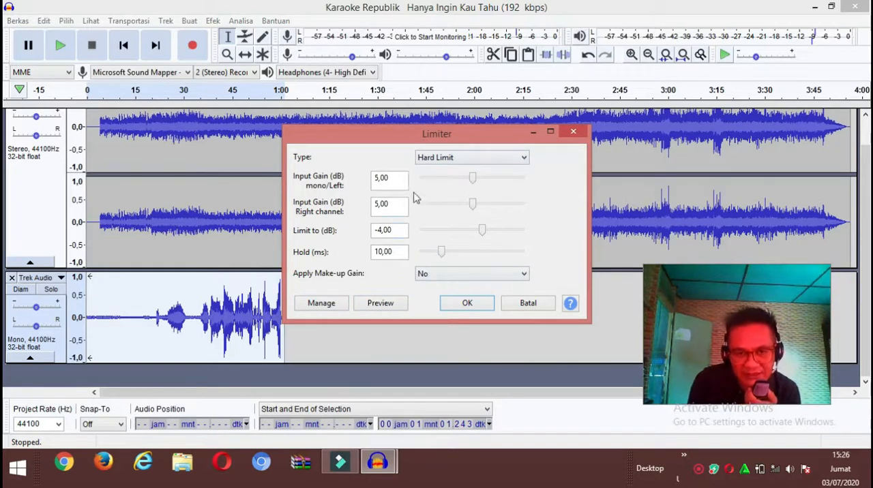
pyautogui.click(519, 160)
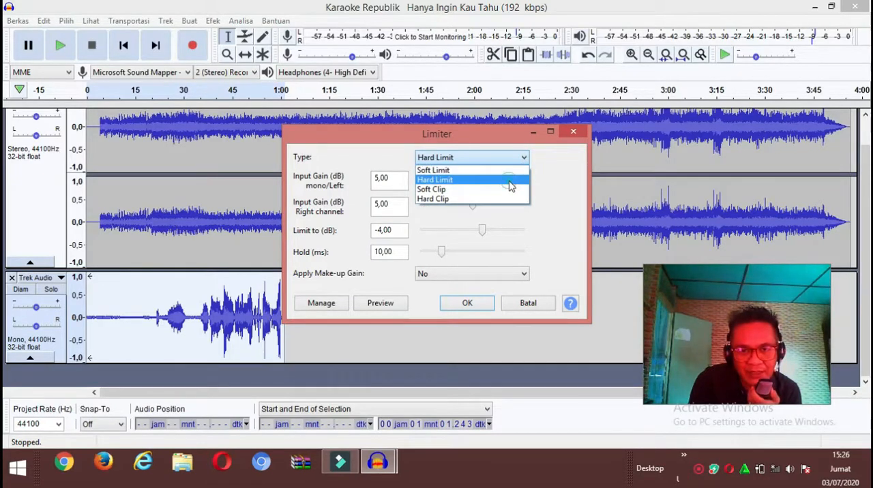
pyautogui.click(513, 180)
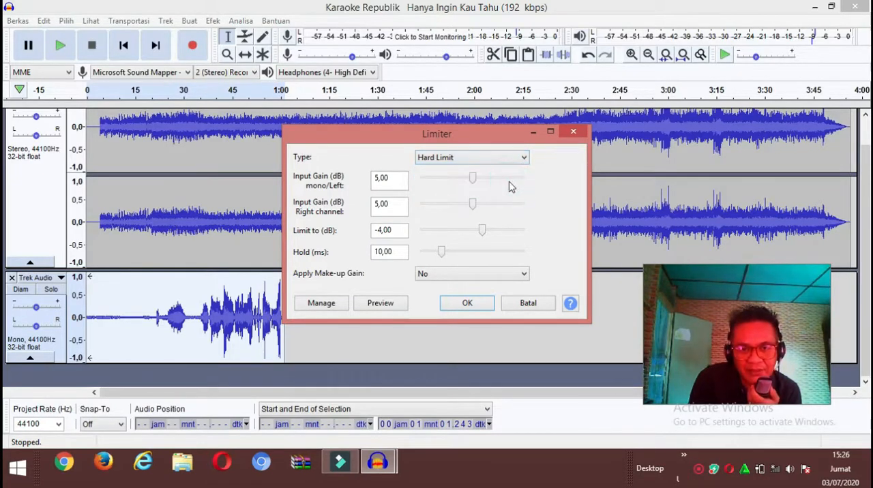
pyautogui.click(467, 304)
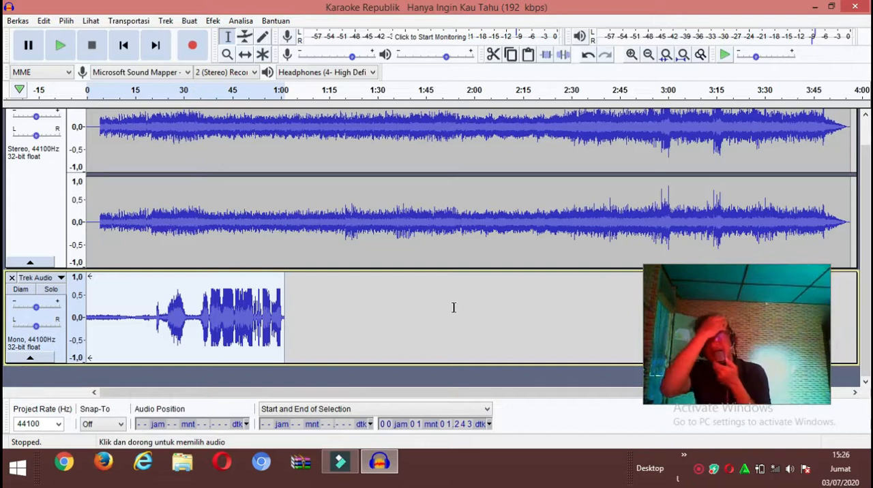
# - Play back the mix from the beginning, lower the vocal track's gain slightly while listening, and stop playback
pyautogui.click(61, 45)
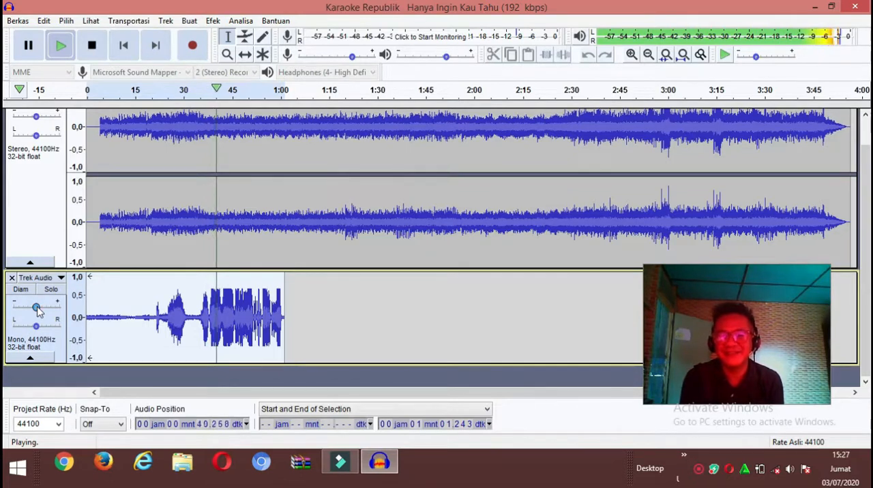
pyautogui.moveTo(38, 310); pyautogui.dragTo(33, 310)
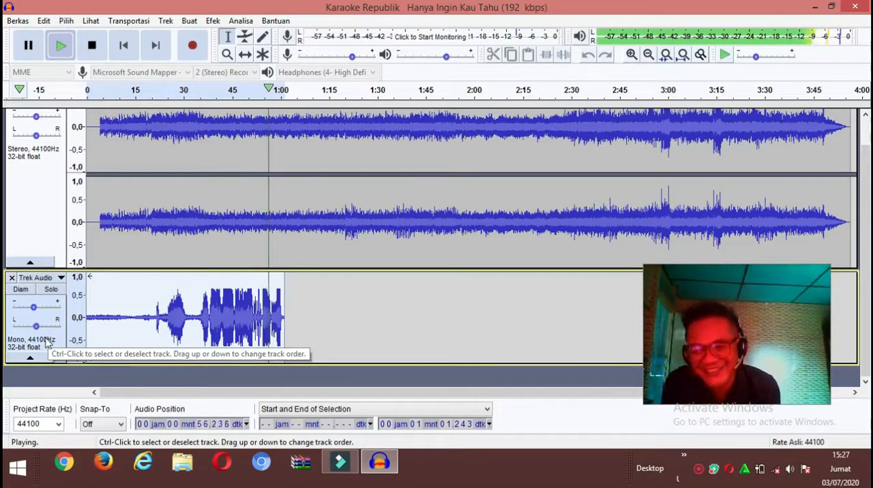
pyautogui.click(92, 46)
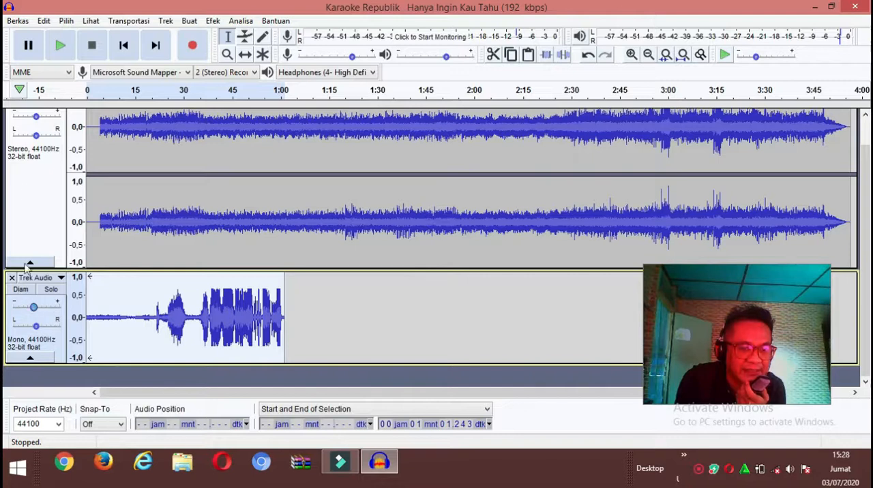
# - Play the mix from about 23.8 s, fine-tune the vocal track's gain down and back up slightly by ear, and stop playback
pyautogui.click(47, 210)
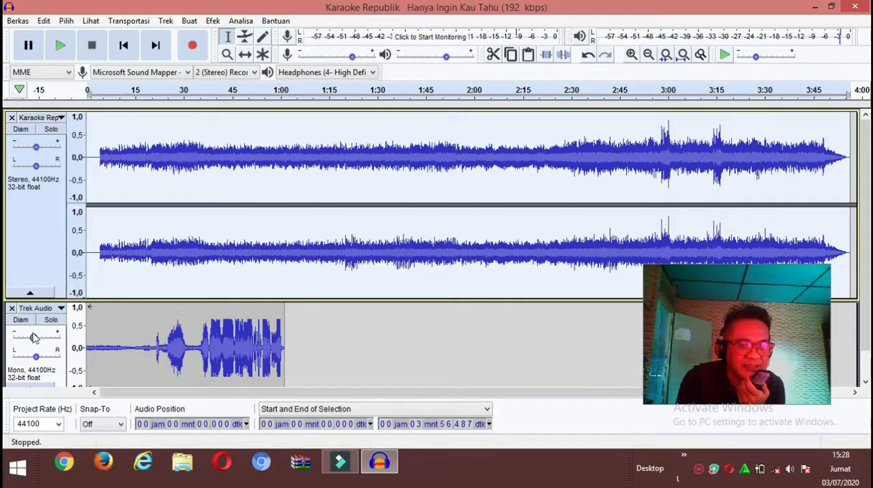
pyautogui.click(151, 332)
pyautogui.click(164, 322)
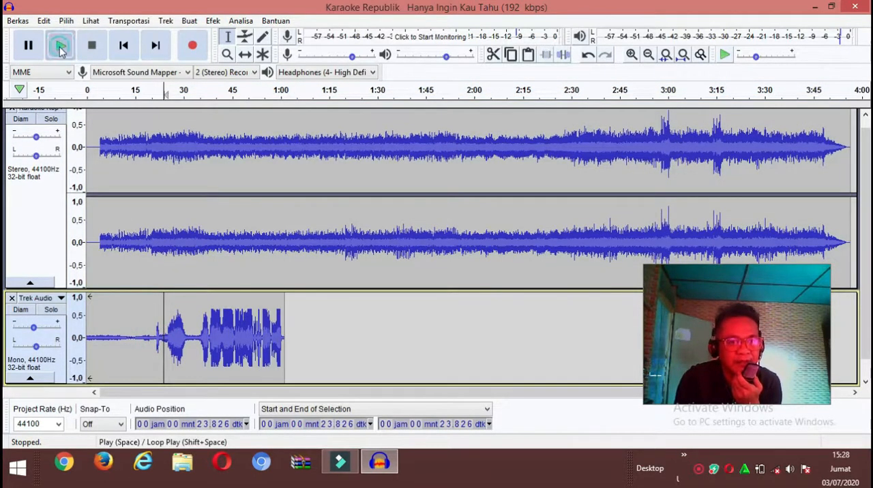
pyautogui.click(60, 48)
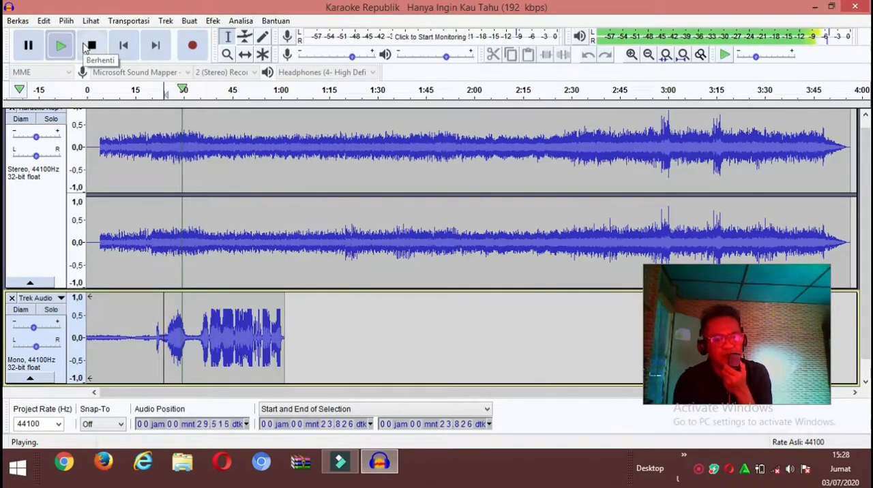
pyautogui.moveTo(35, 329); pyautogui.dragTo(29, 330)
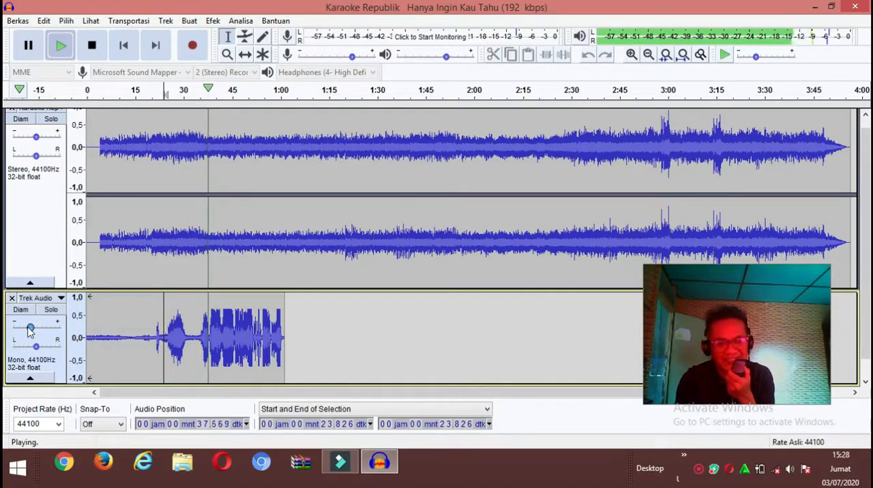
pyautogui.moveTo(30, 332); pyautogui.dragTo(37, 330)
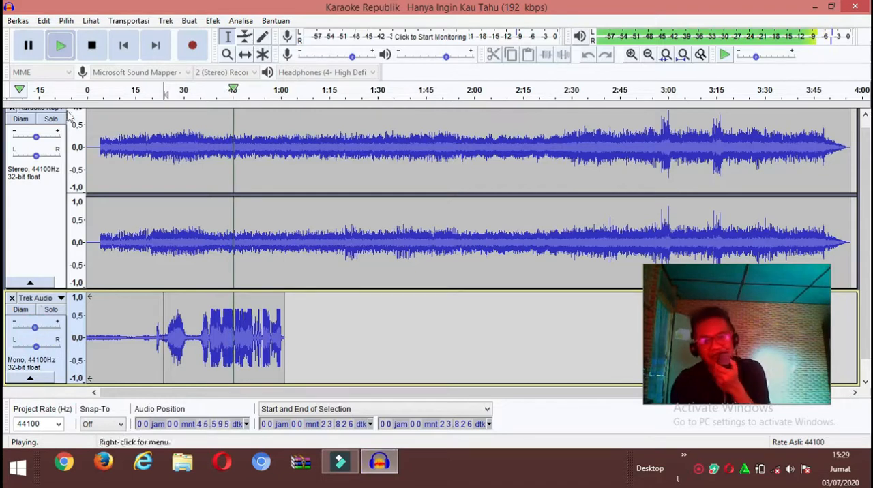
pyautogui.click(90, 45)
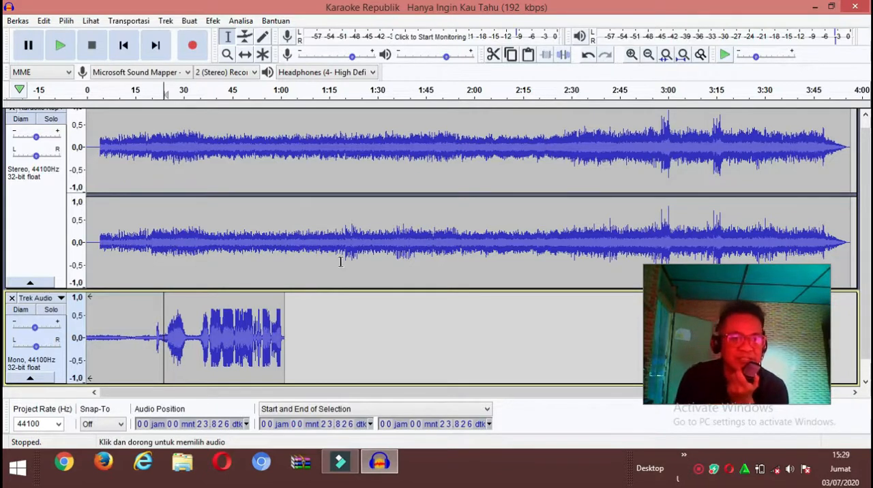
# - Set up an MP3 export named "tes" in the record folder with standard 170-210 kbps quality, and cancel it at the stereo mixdown notice
pyautogui.click(15, 26)
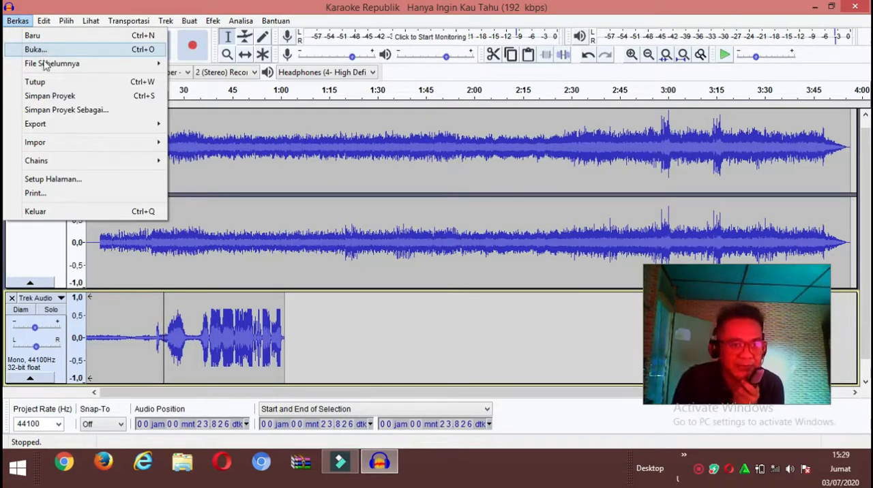
pyautogui.moveTo(55, 140)
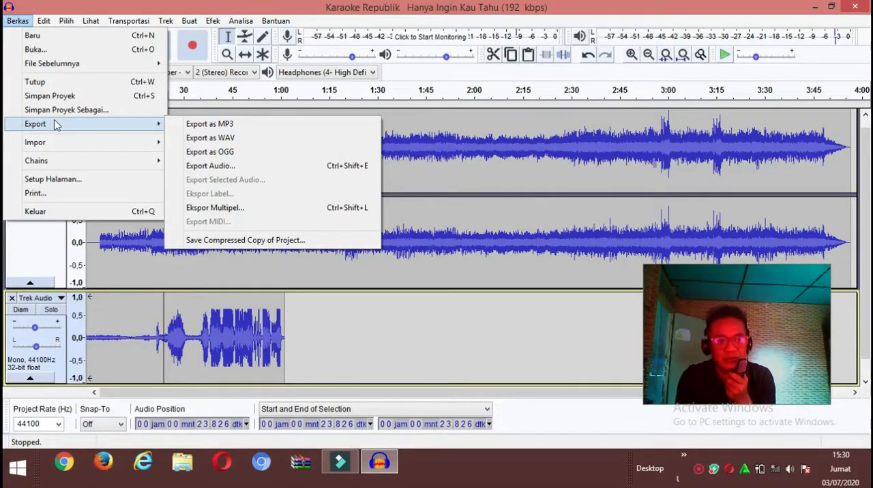
pyautogui.click(222, 126)
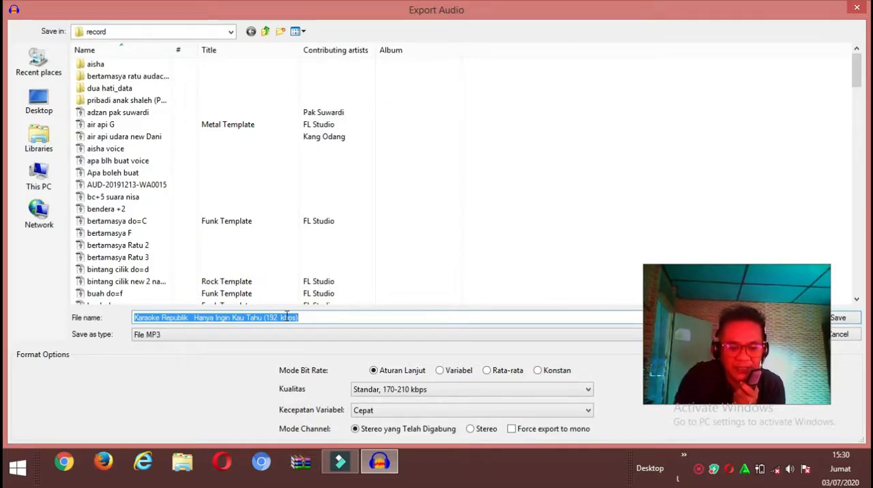
pyautogui.write('tes')
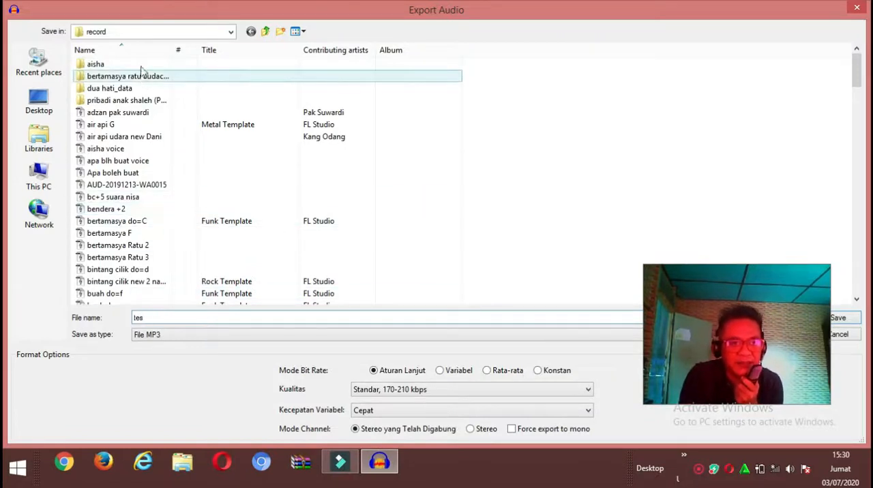
pyautogui.click(232, 33)
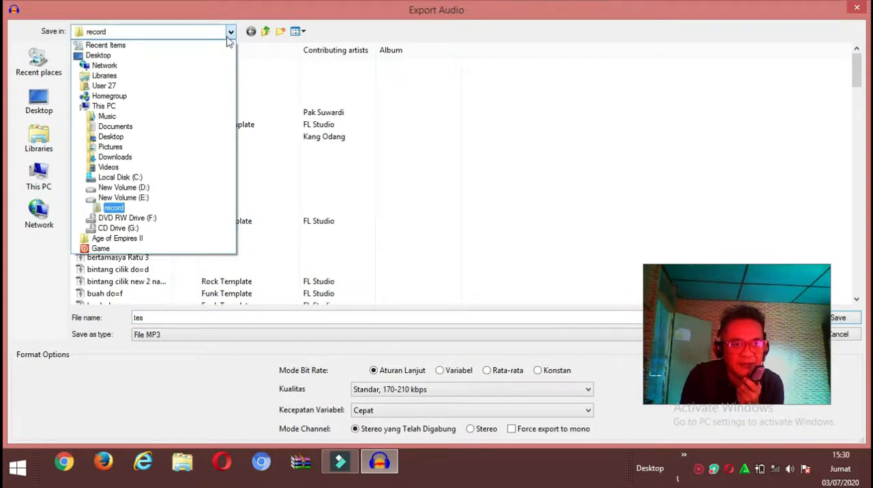
pyautogui.click(131, 209)
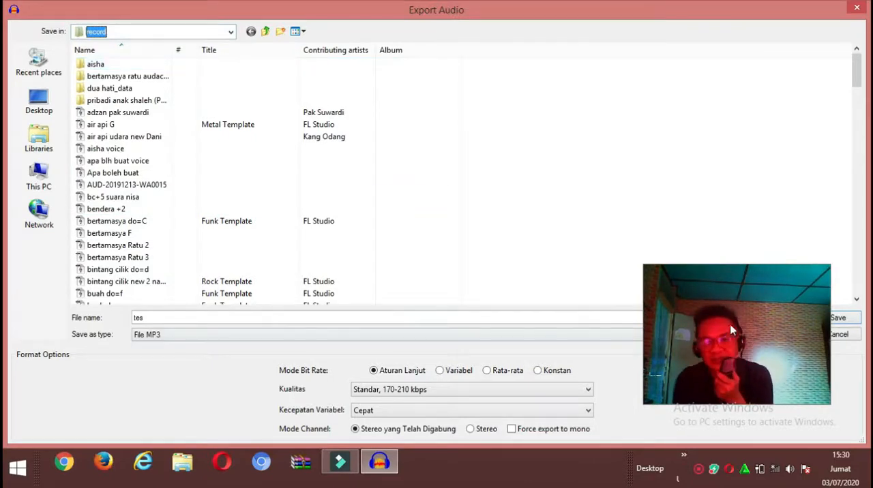
pyautogui.moveTo(737, 290); pyautogui.dragTo(675, 51)
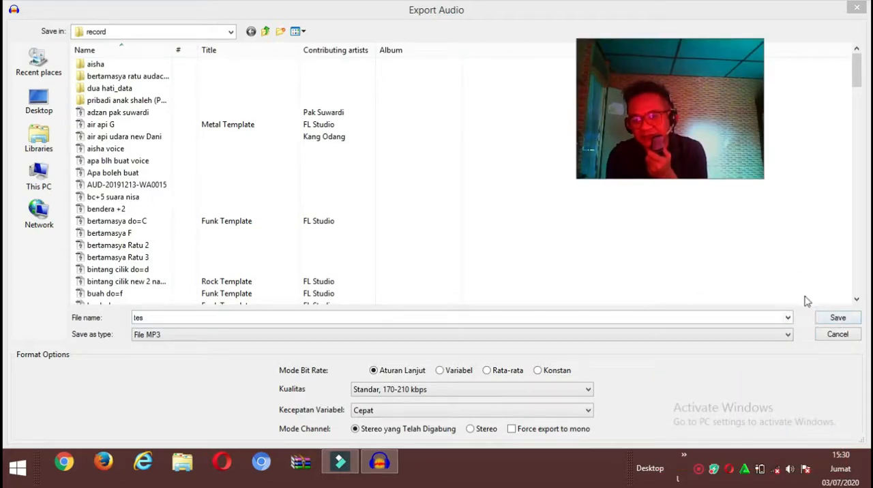
pyautogui.click(838, 323)
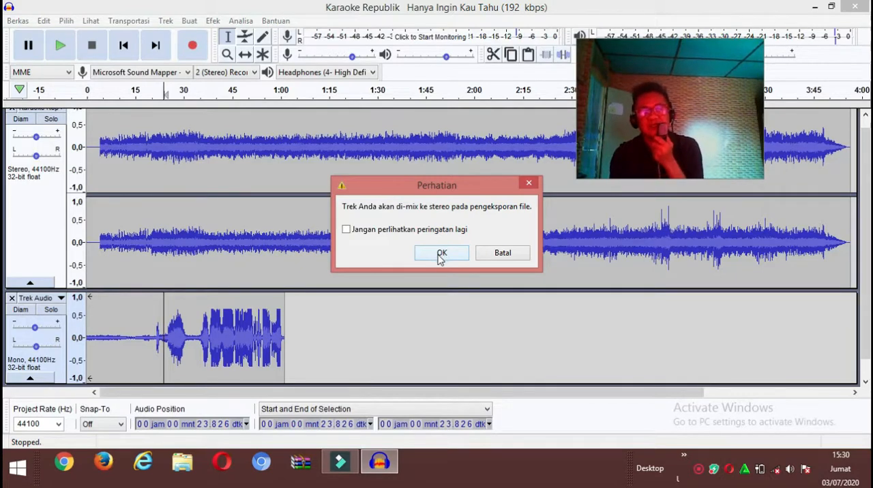
pyautogui.click(504, 257)
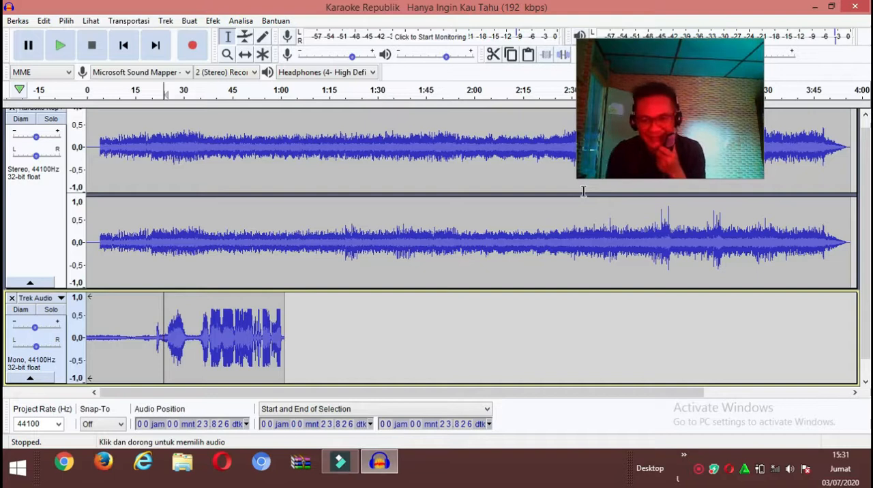
pyautogui.moveTo(633, 178); pyautogui.dragTo(632, 369)
pyautogui.moveTo(679, 302); pyautogui.dragTo(468, 295)
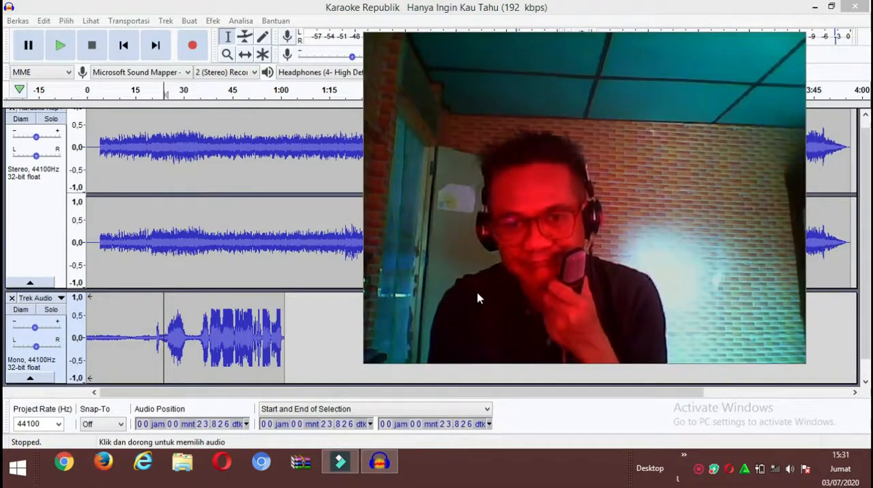